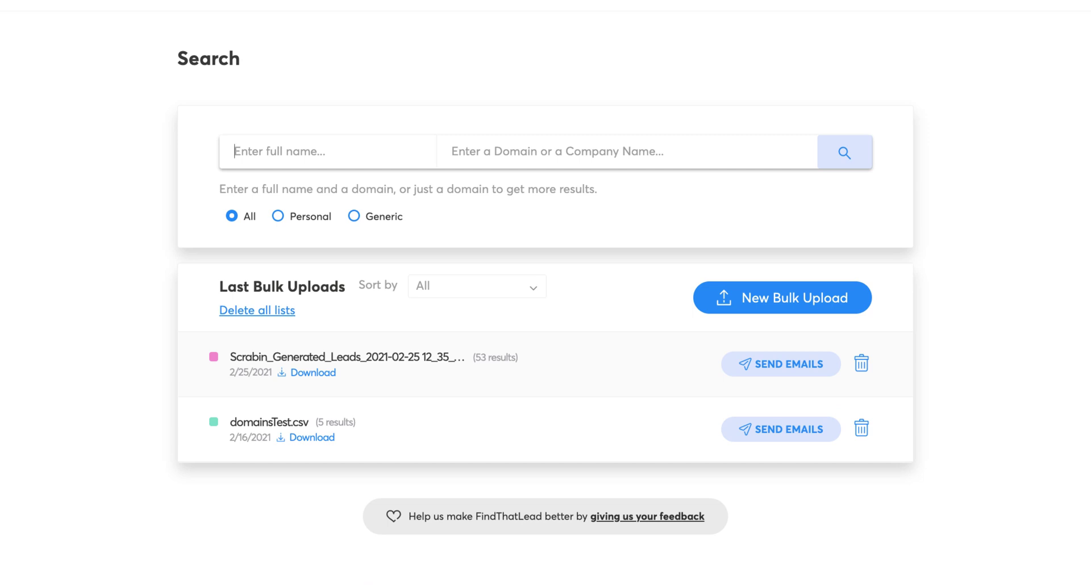
text(Ge)
text(rard Compte)
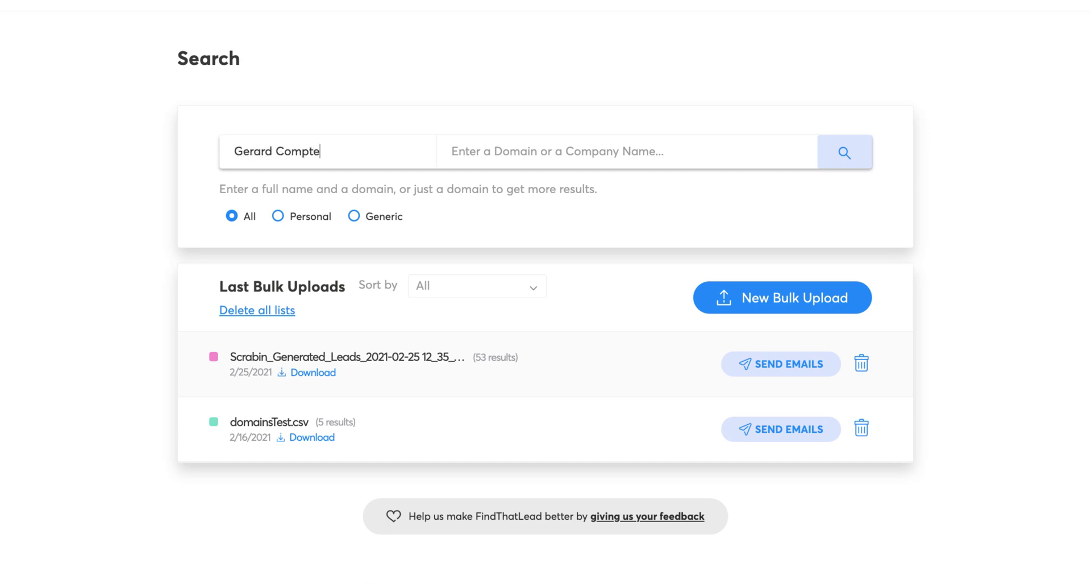
key(Tab)
text(find)
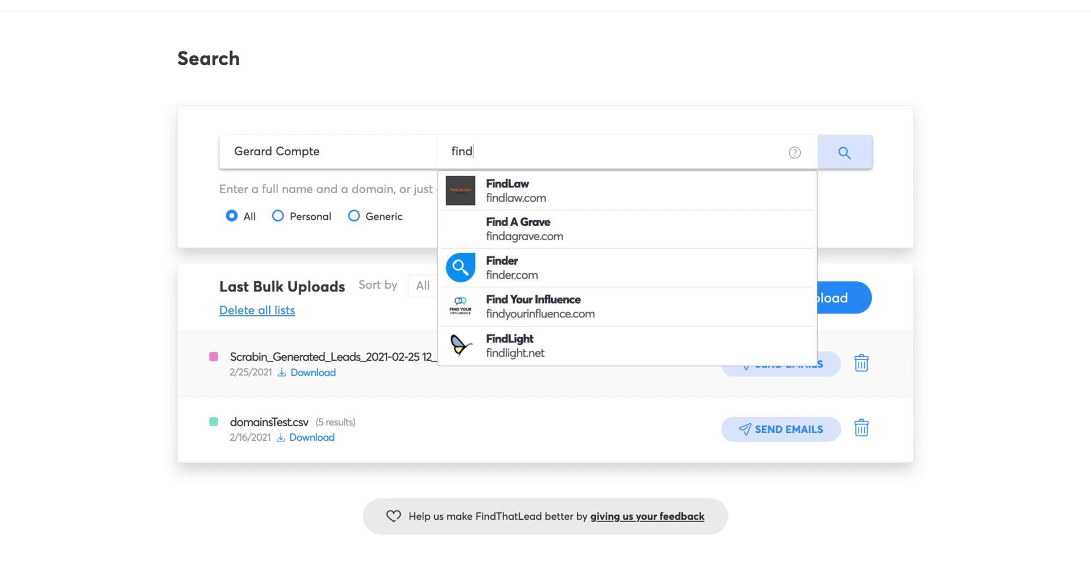
text(that)
key(Down)
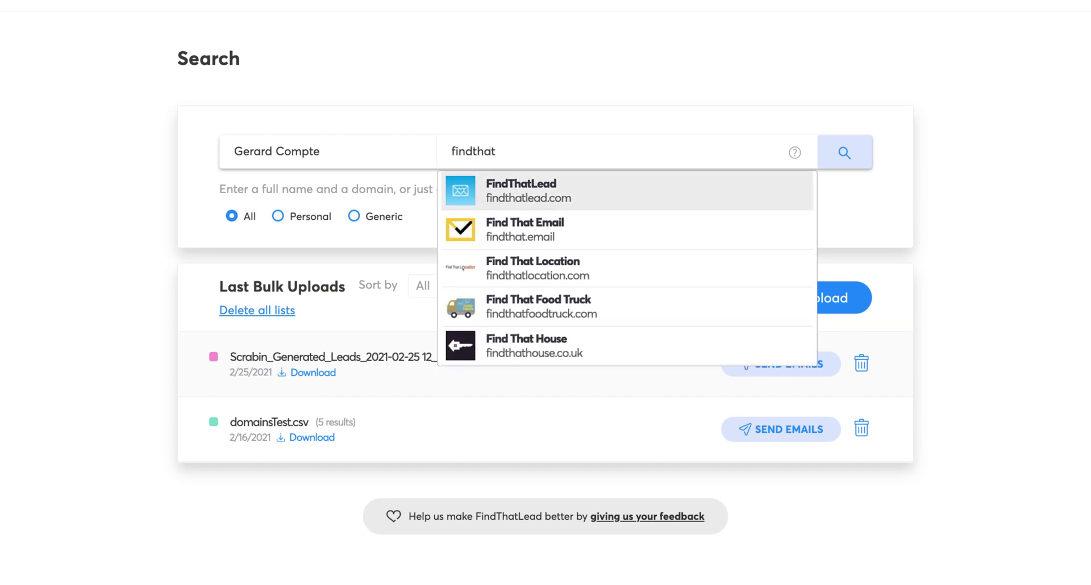
key(Return)
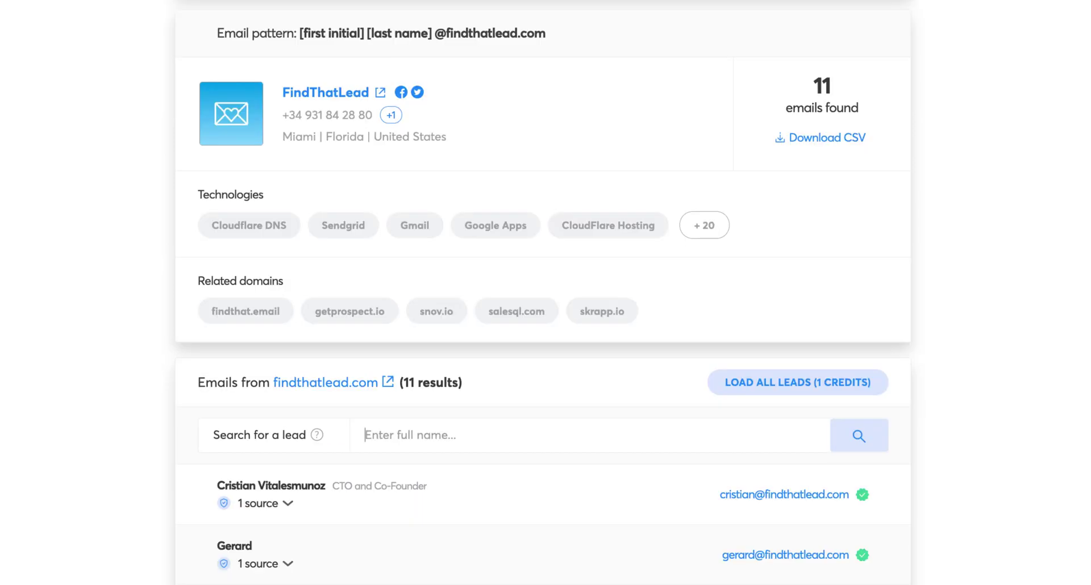
Expand the 20 extra Technologies tags for findthatlead.com and scroll through the lead list.
click(704, 225)
scroll(542, 293, down, 2)
scroll(543, 293, down, 7)
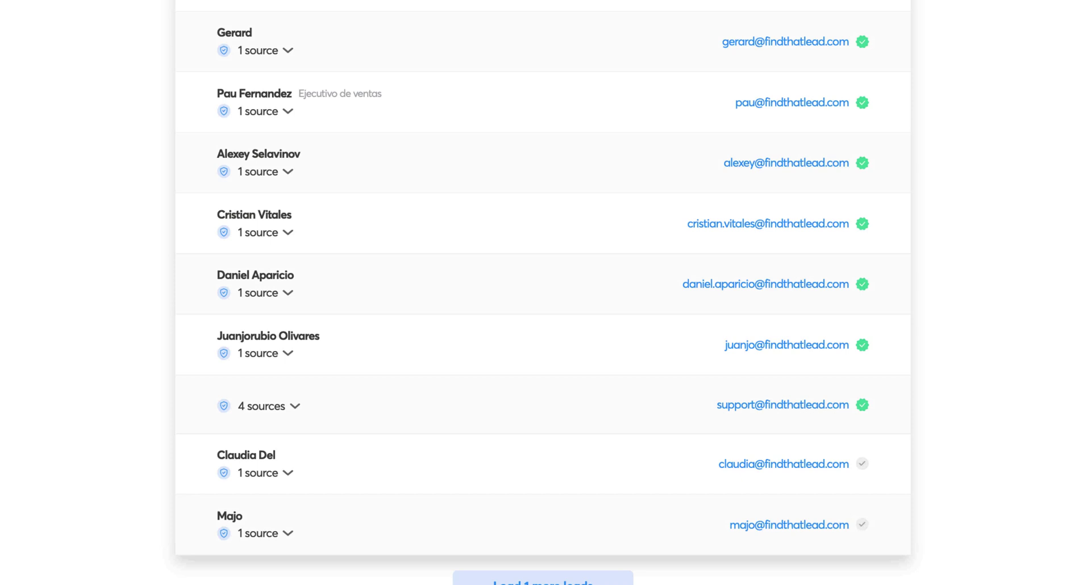
scroll(542, 293, down, 1)
scroll(543, 292, down, 2)
scroll(542, 293, down, 1)
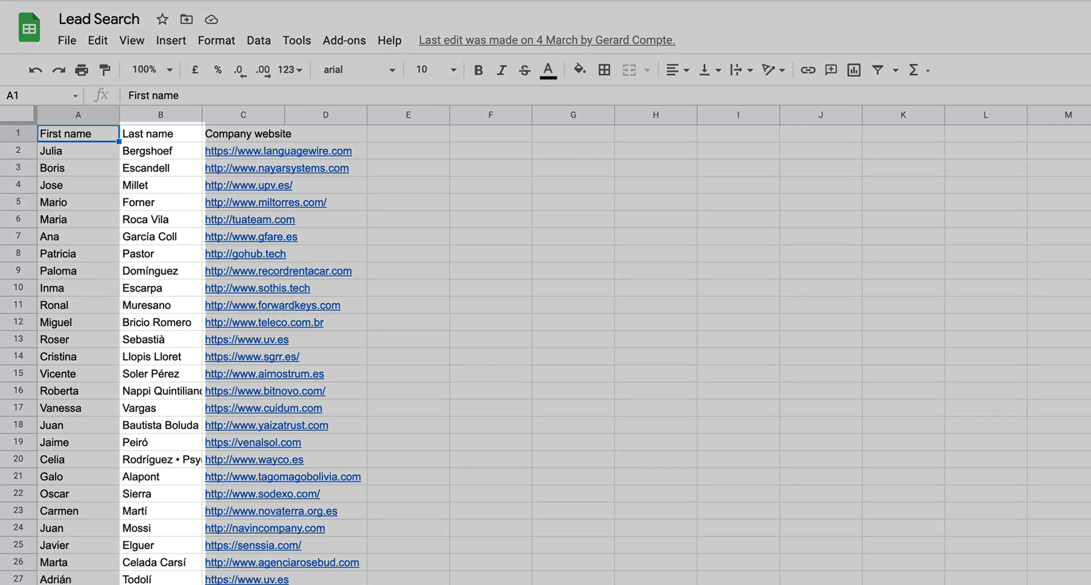
Download the Raw sheet as Lead Search.csv in comma-separated format.
key(alt+f)
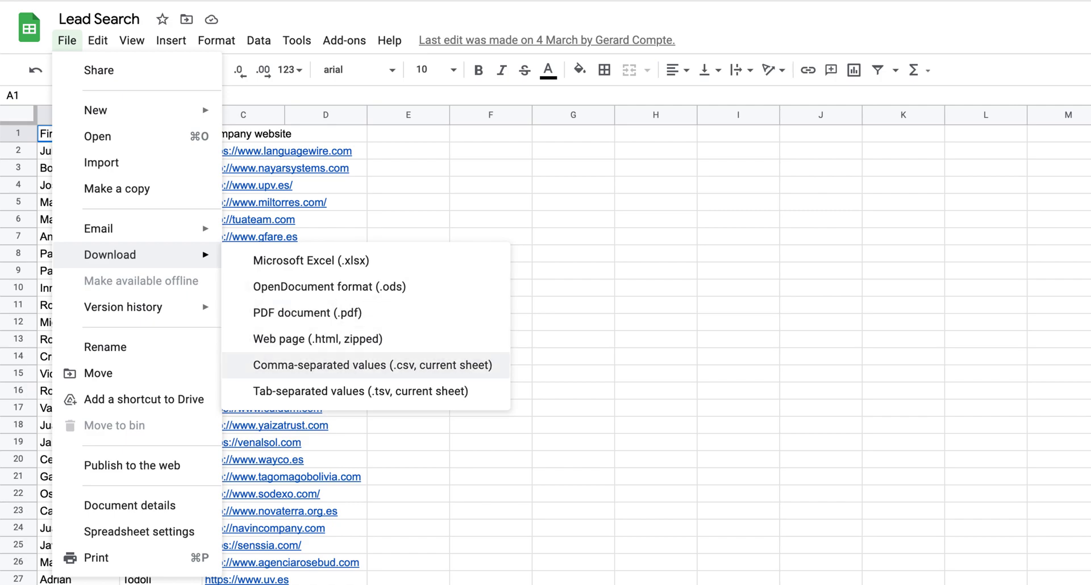
key(Return)
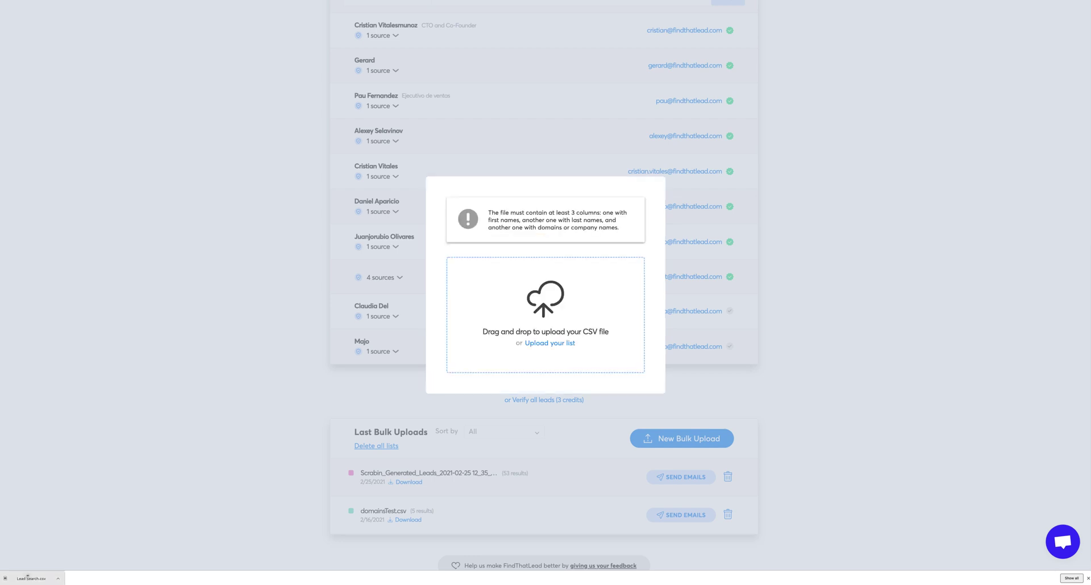
Upload Lead Search.csv and start the bulk Lead Search on its 1970 rows.
drag(390, 363, 504, 353)
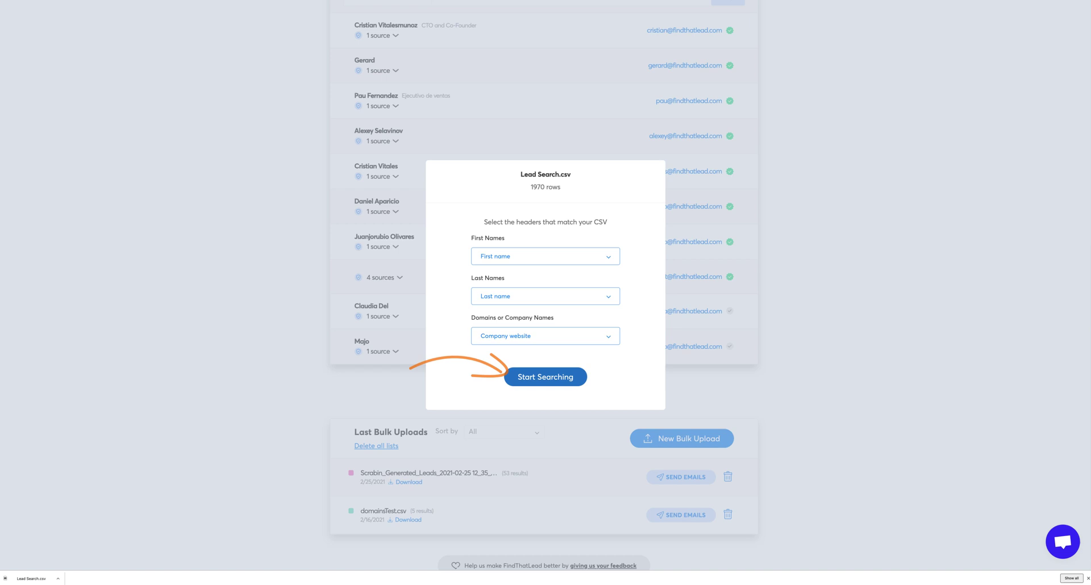
click(546, 376)
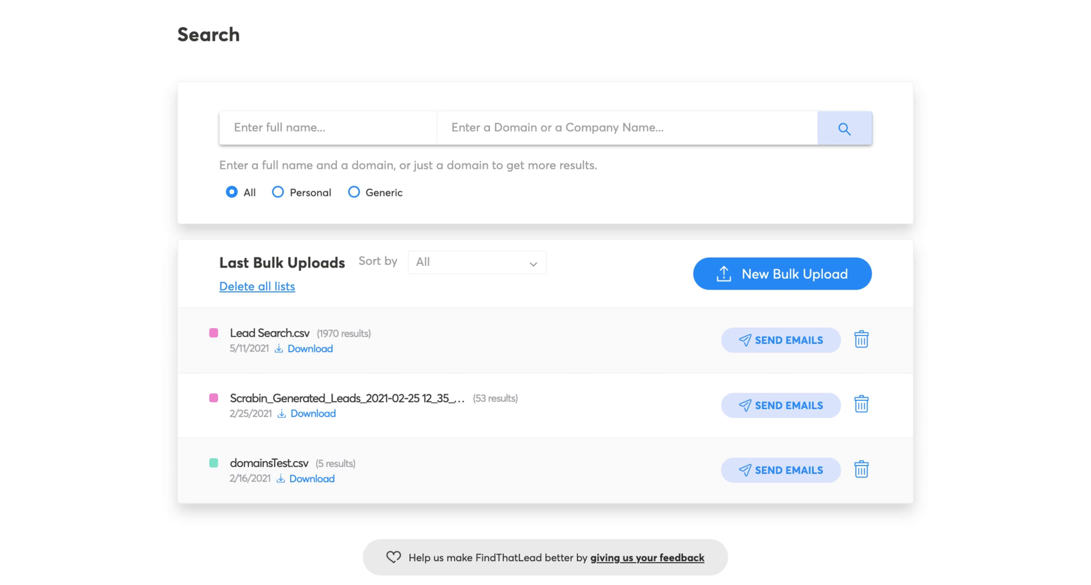
Search the salesforce.com domain and load all 777 leads across seven pages.
text(sale)
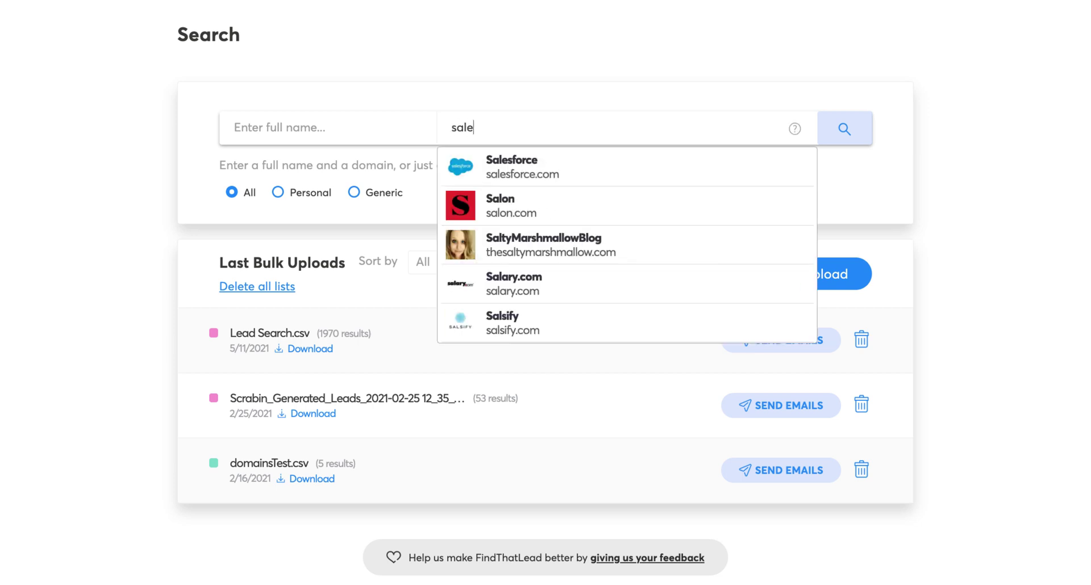
text(sfor)
key(Down)
key(Return)
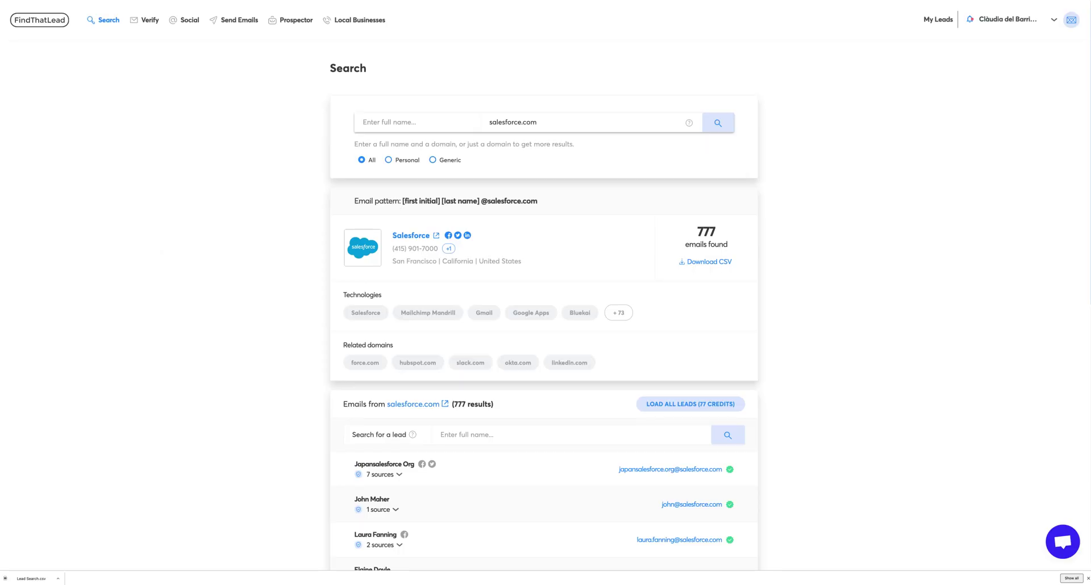
scroll(544, 341, down, 2)
scroll(543, 341, down, 2)
scroll(544, 341, down, 1)
scroll(543, 293, down, 1)
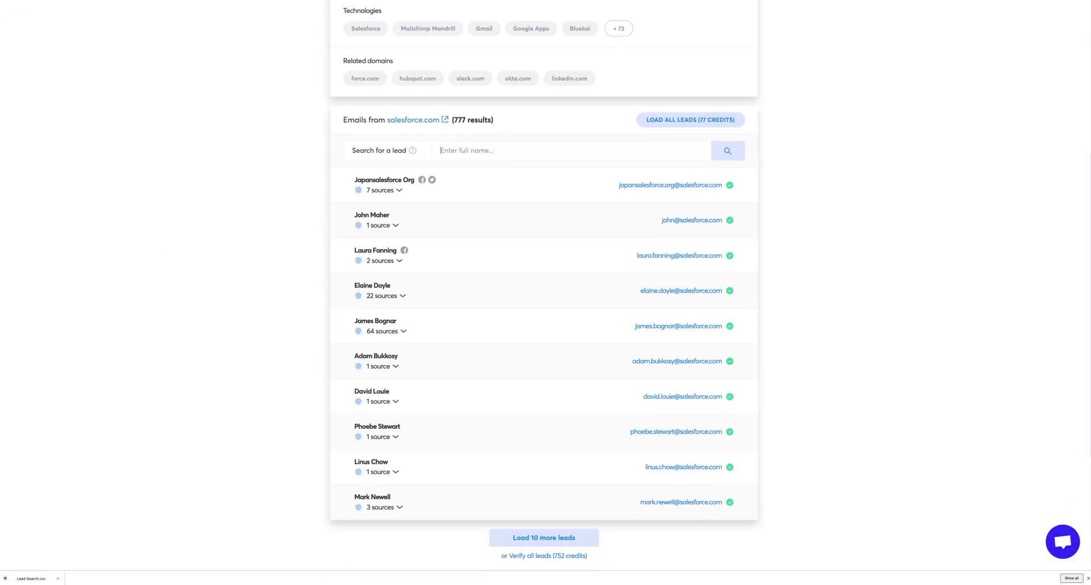
scroll(543, 293, down, 1)
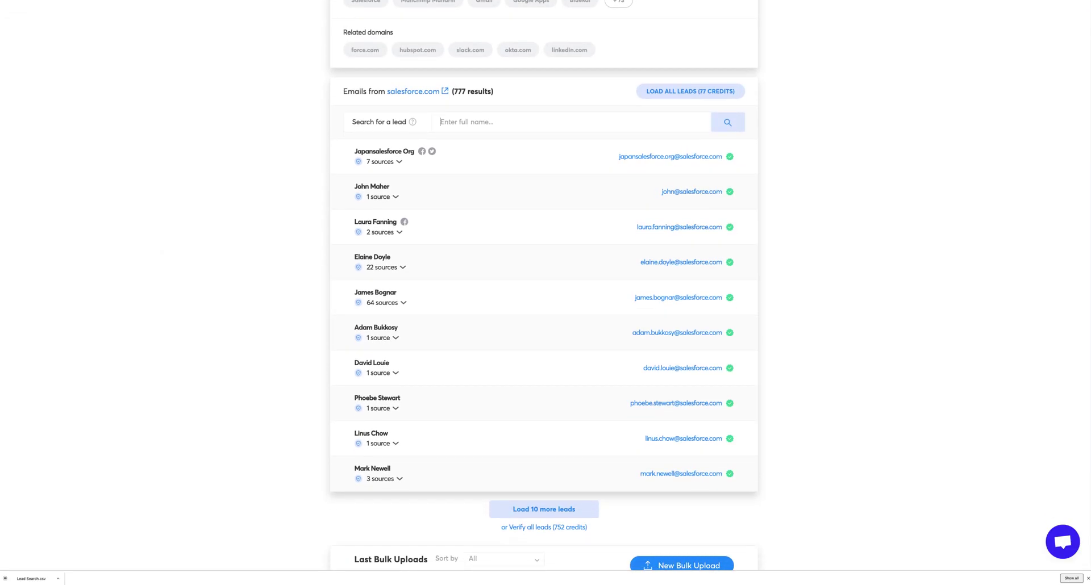
click(690, 91)
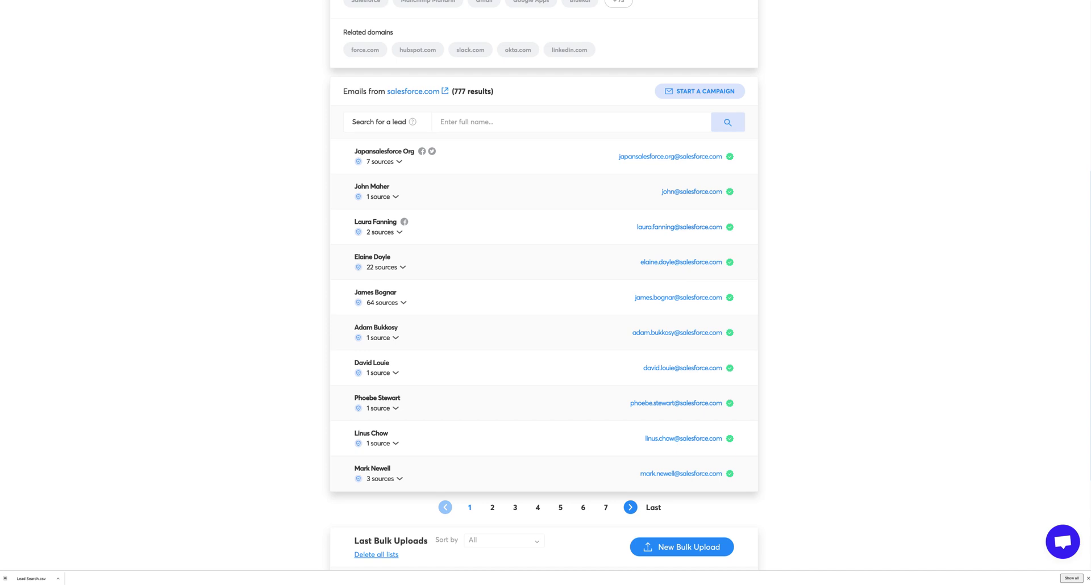
scroll(544, 284, down, 3)
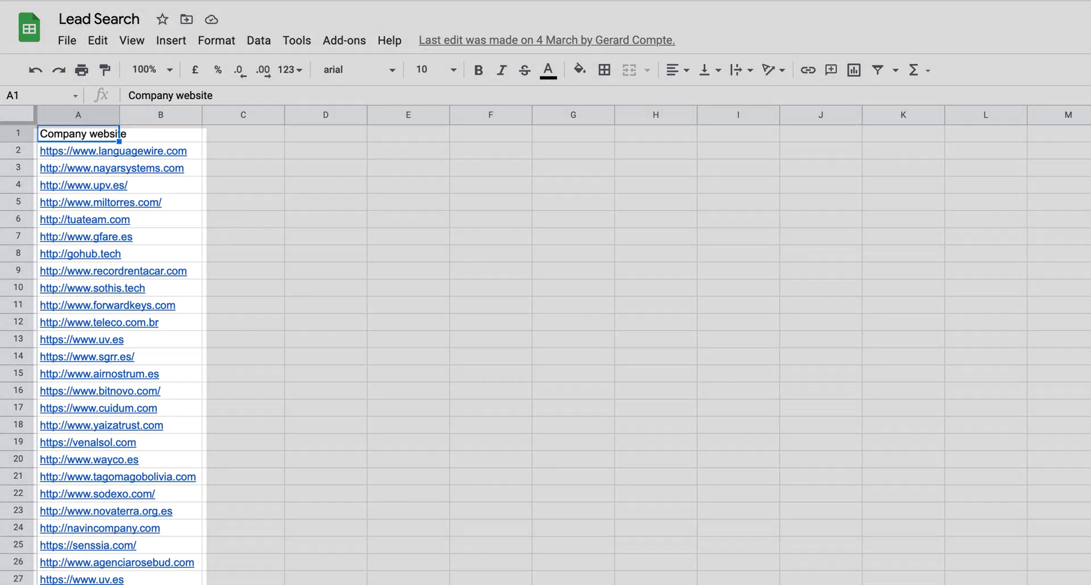
Download the Domain sheet of Lead Search as a CSV file.
key(ctrl+alt+f)
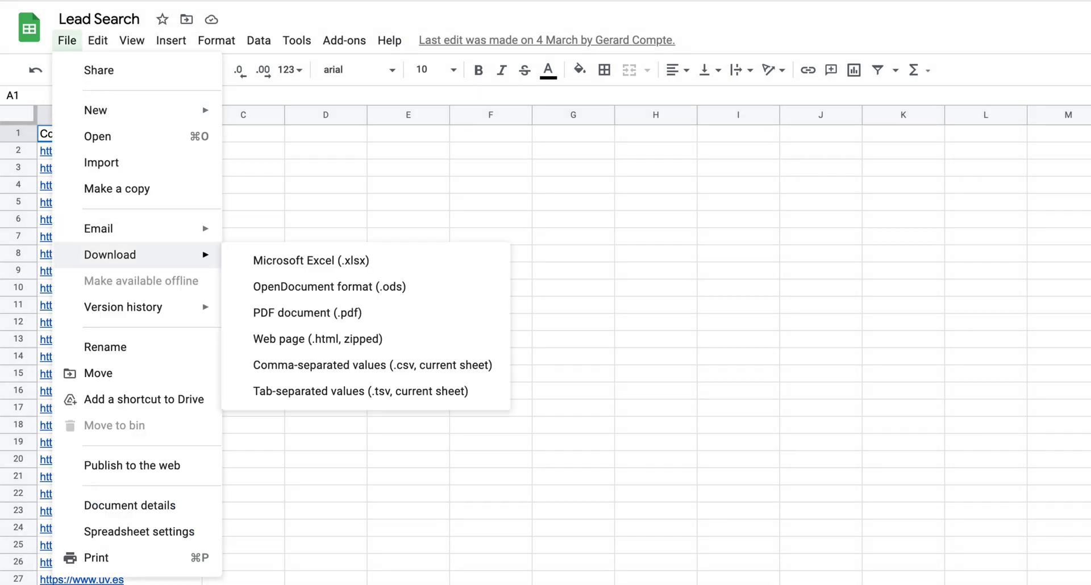
click(372, 364)
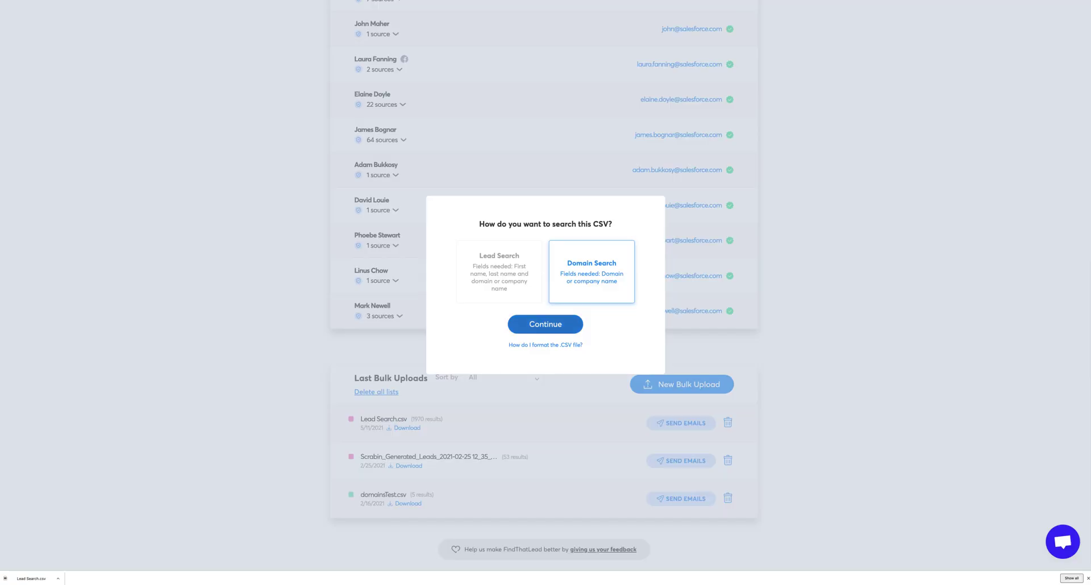
Start a Domain Search bulk upload of Lead Search - Domain.csv with 10 max results.
click(546, 324)
drag(31, 579, 545, 306)
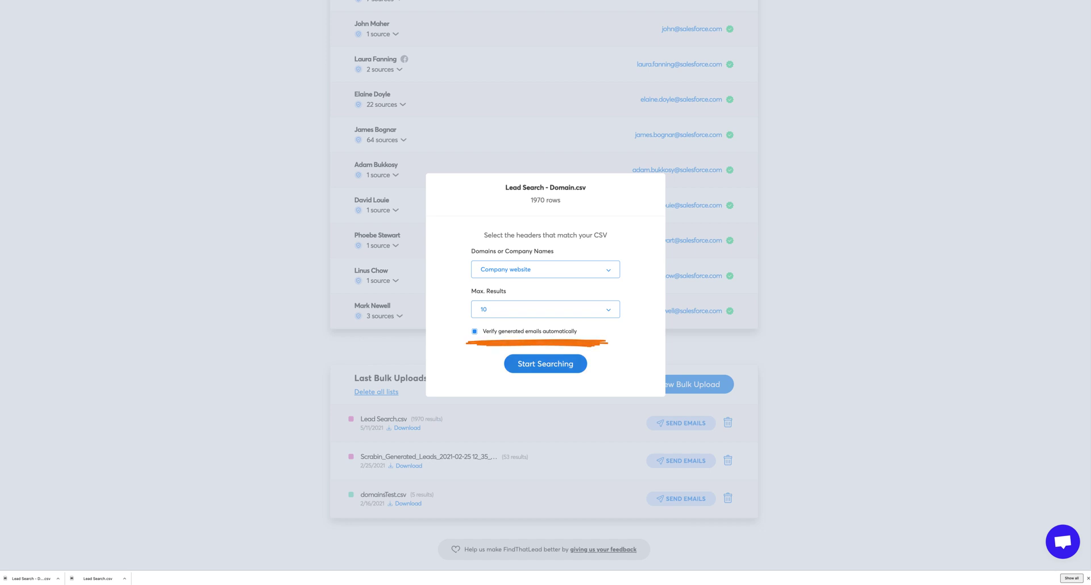
click(545, 363)
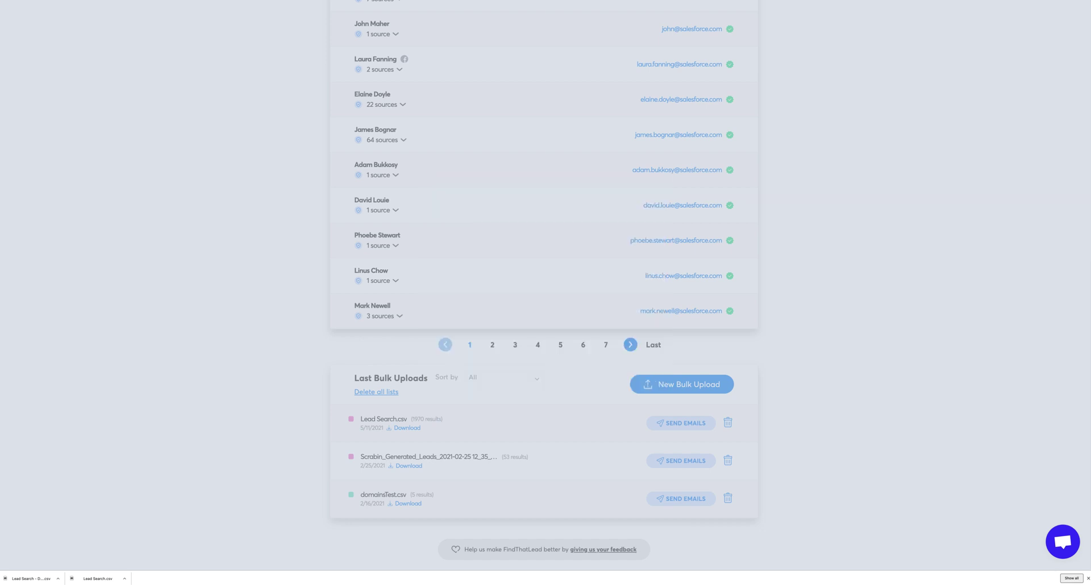